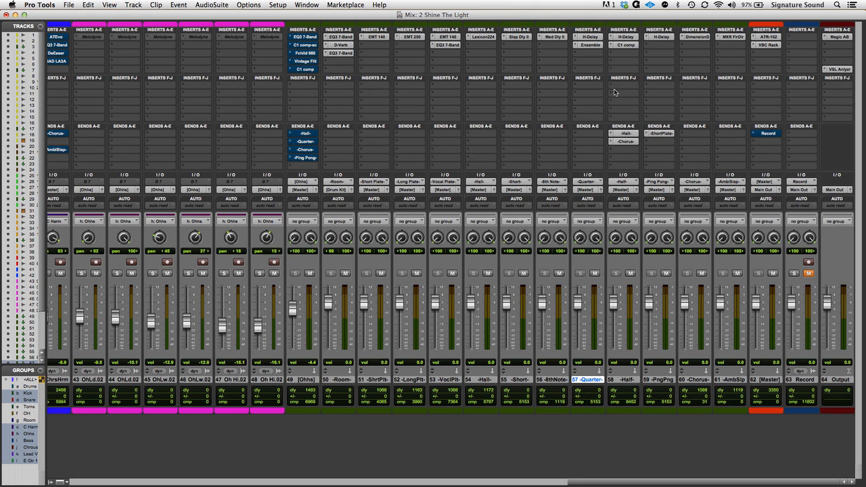
Open the FX.ptx session from the FX folder as the source for importing session data
click(69, 5)
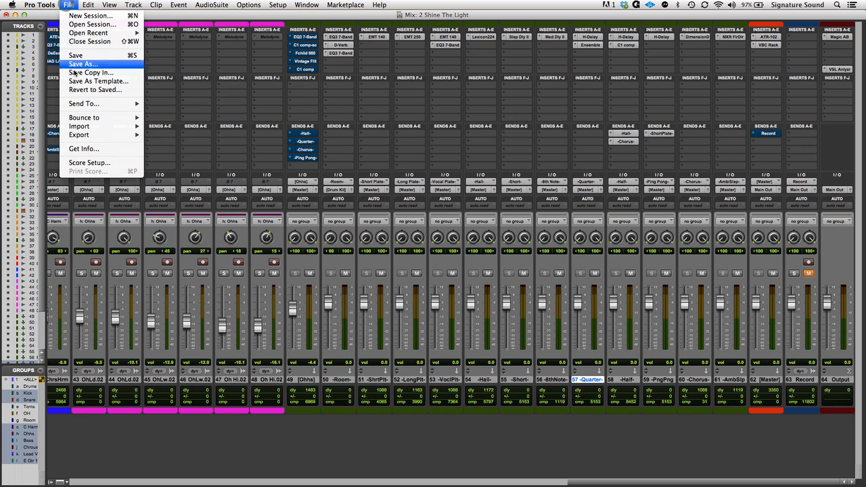
mouse_move(80, 127)
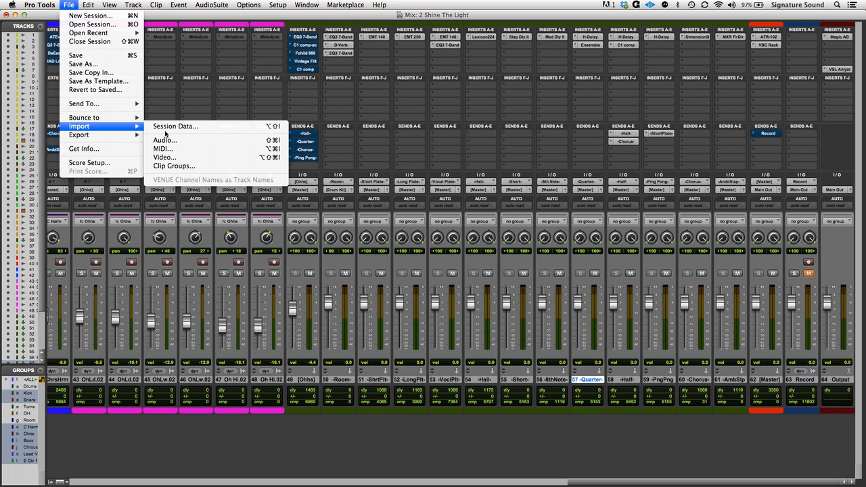
click(167, 127)
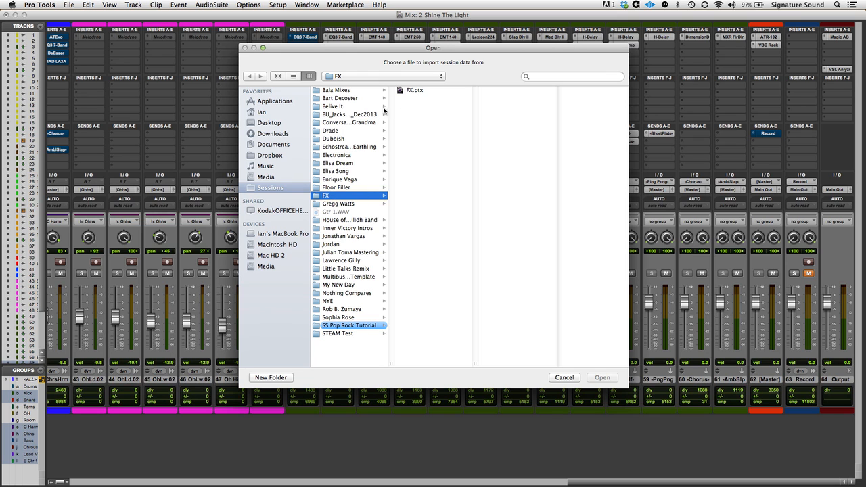
click(412, 93)
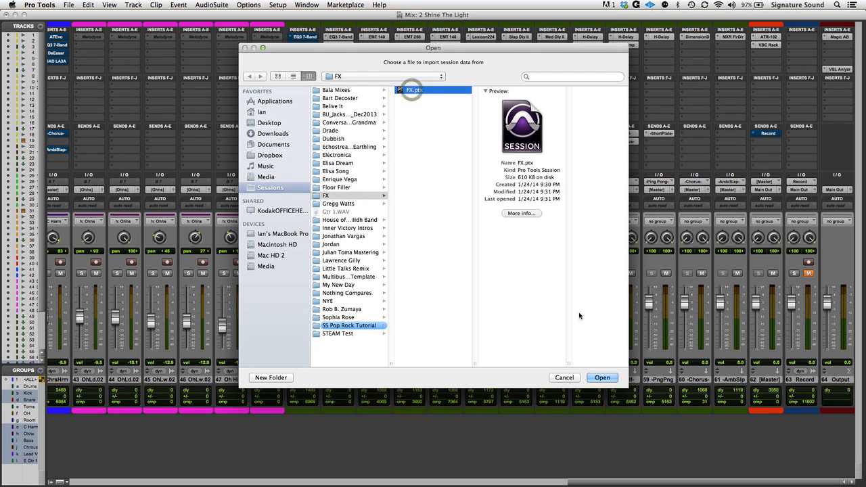
click(602, 378)
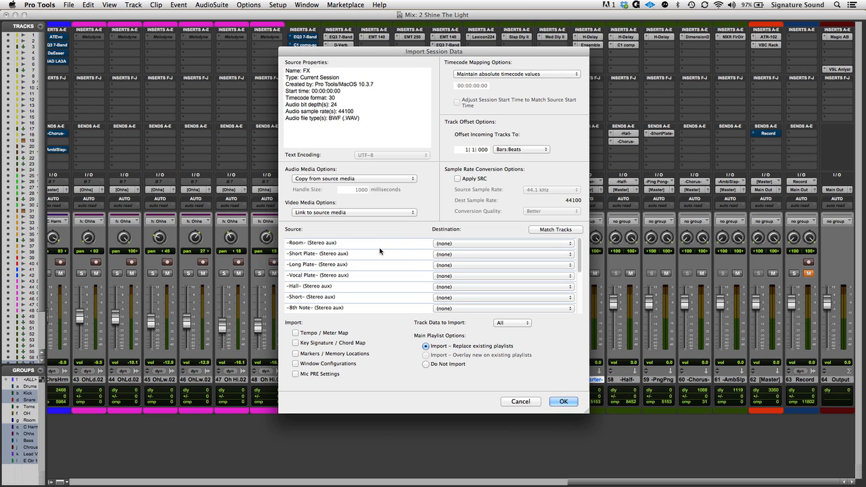
Review the source tracks, set all their destinations to New Track, and cancel the session data import
scroll(380, 251, down, 5)
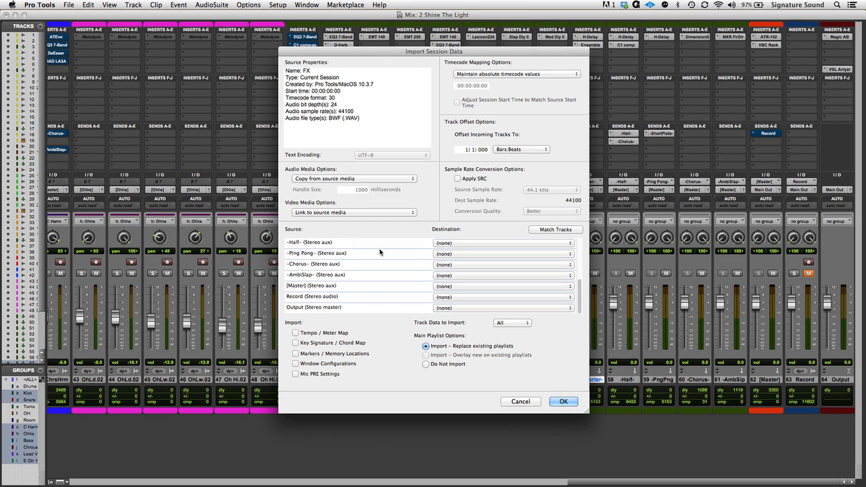
scroll(379, 280, up, 5)
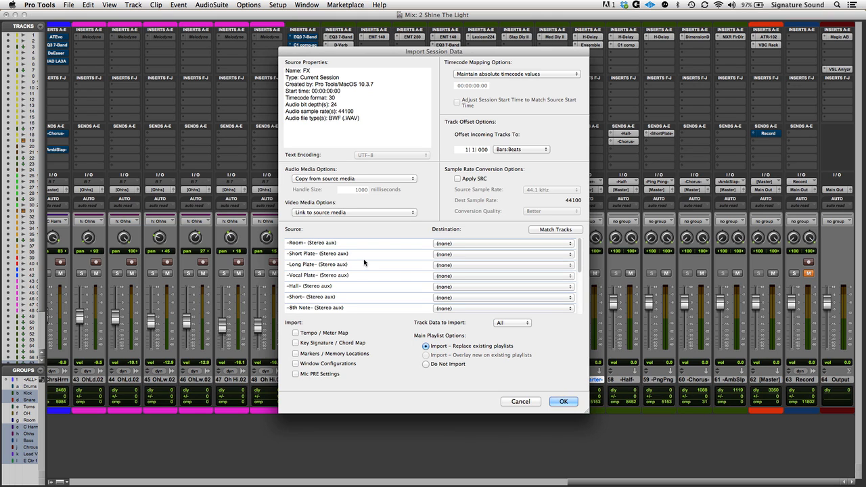
scroll(373, 284, down, 5)
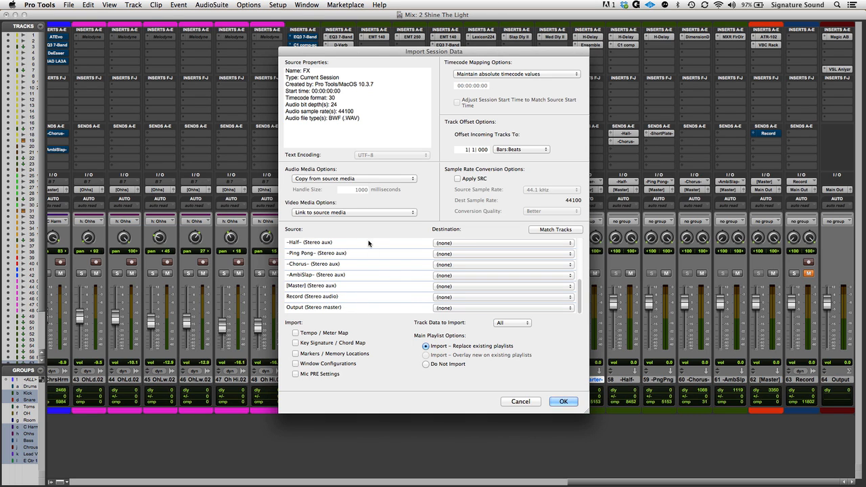
alt+click(399, 245)
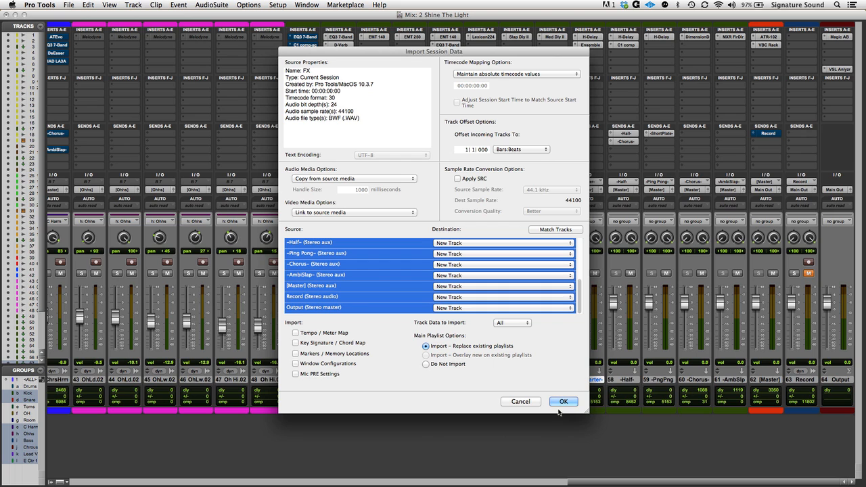
click(521, 402)
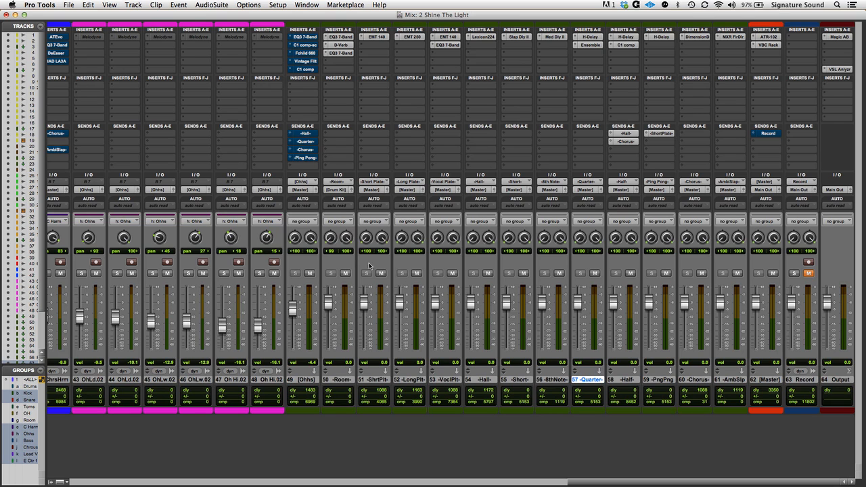
Select the -Room- effects track and inspect the settings of its D-Verb reverb
click(726, 380)
click(347, 380)
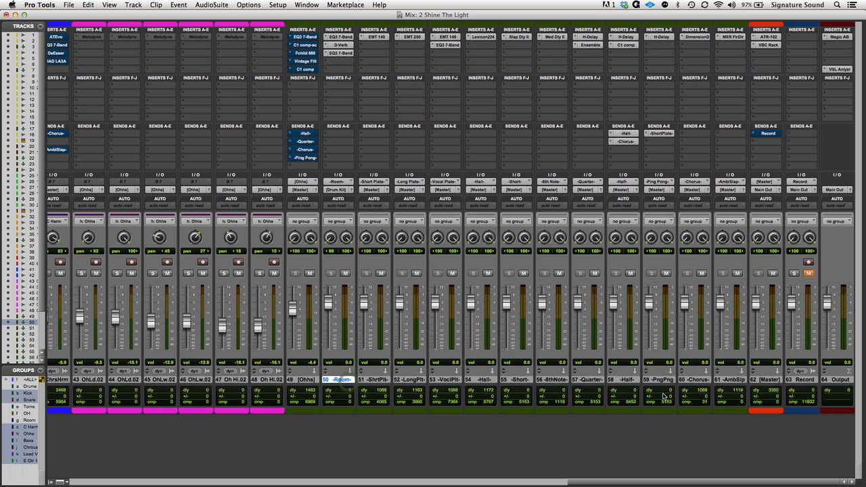
click(729, 380)
click(345, 379)
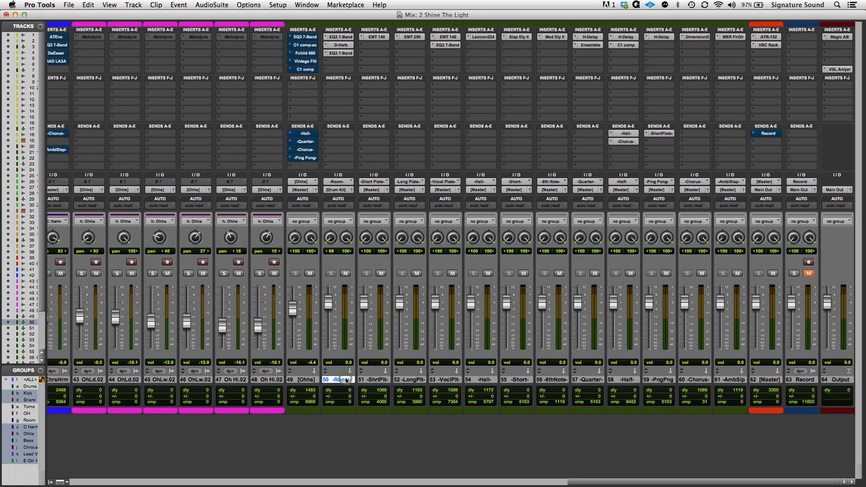
click(341, 44)
drag(386, 112, 459, 77)
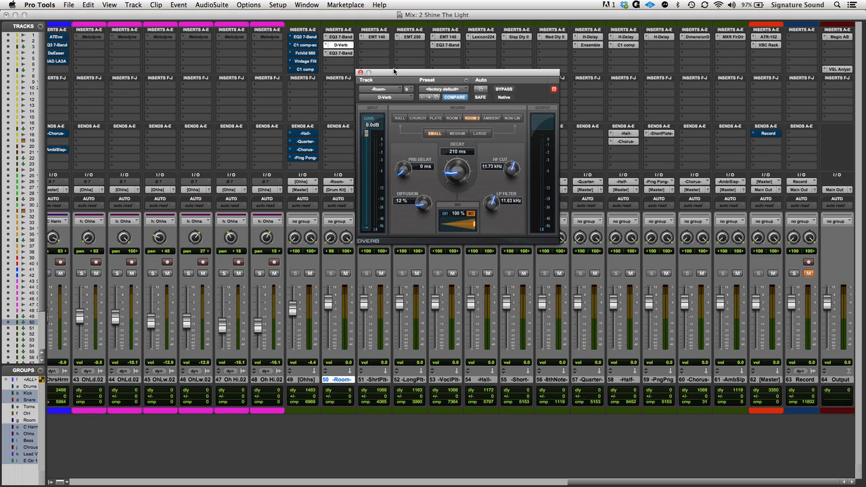
click(361, 73)
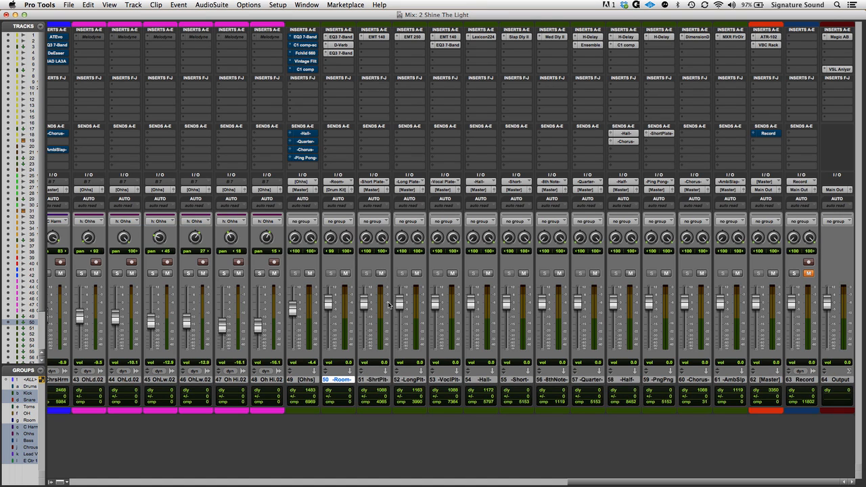
Inspect the EMT 140 on the -Short Plate- track, switching through plates A, B and C and returning to plate B
click(376, 380)
click(379, 38)
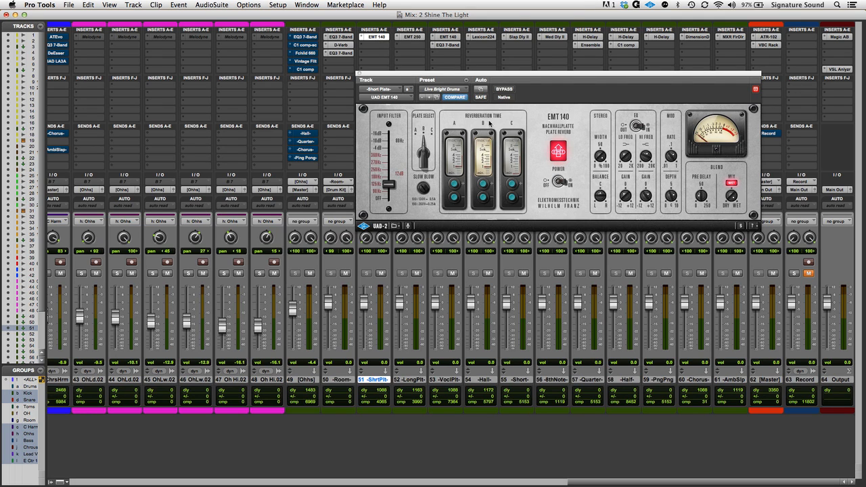
click(453, 122)
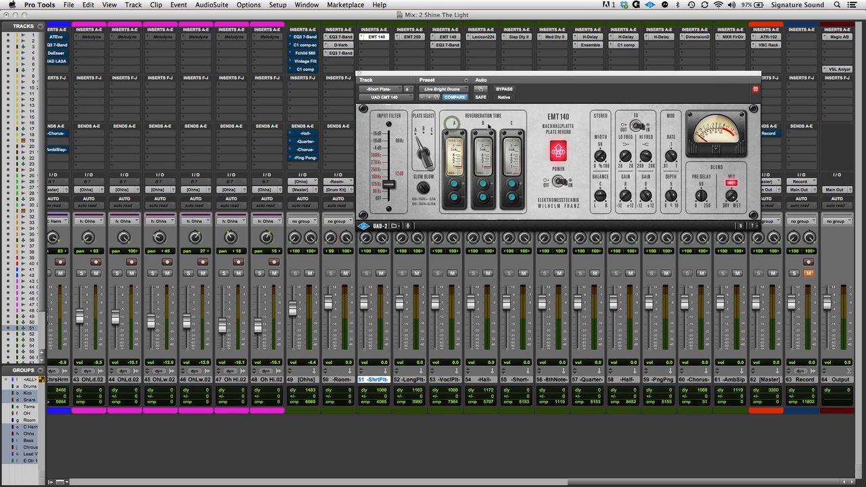
click(483, 123)
click(511, 123)
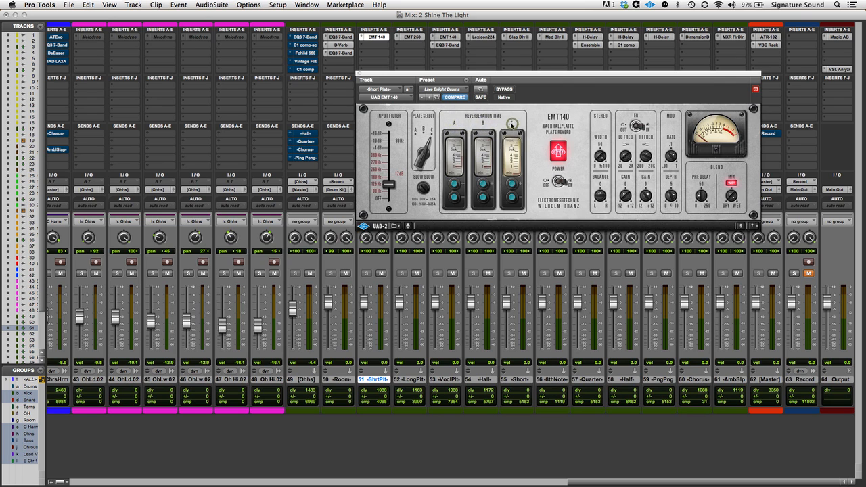
click(482, 124)
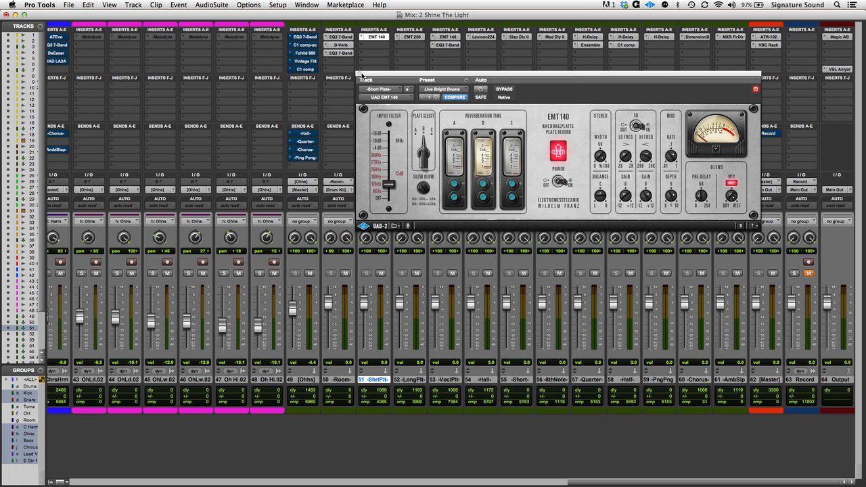
click(361, 75)
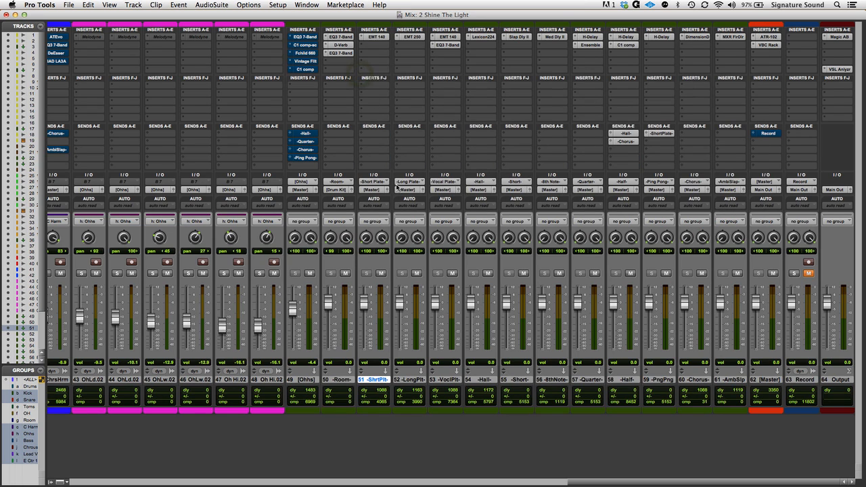
Select the -Long Plate- track and inspect the preset and settings of its EMT 250 reverb
click(414, 380)
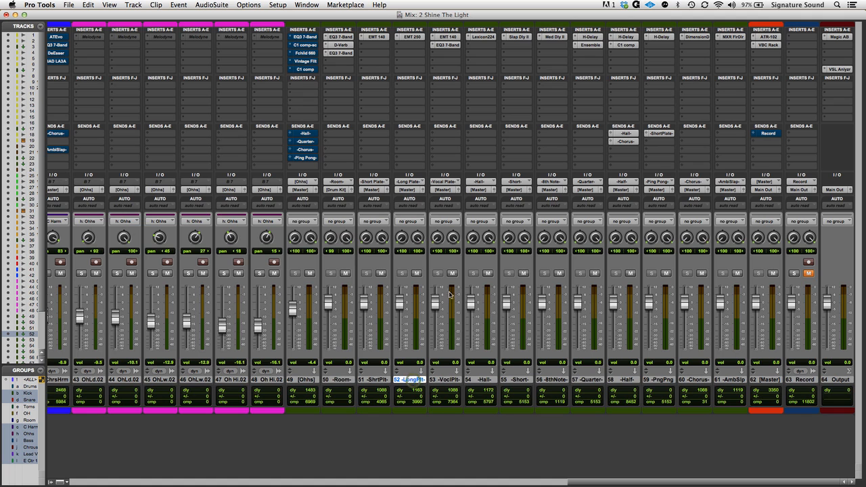
click(409, 36)
key(super+equal)
key(super+equal)
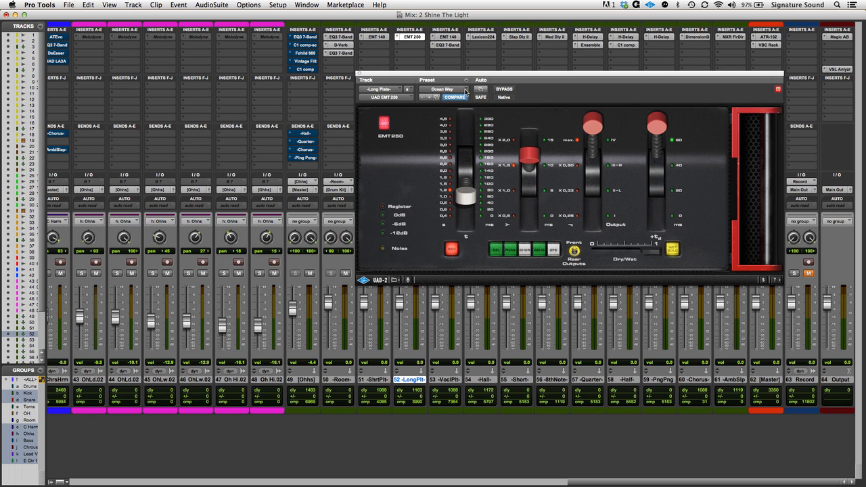
click(360, 74)
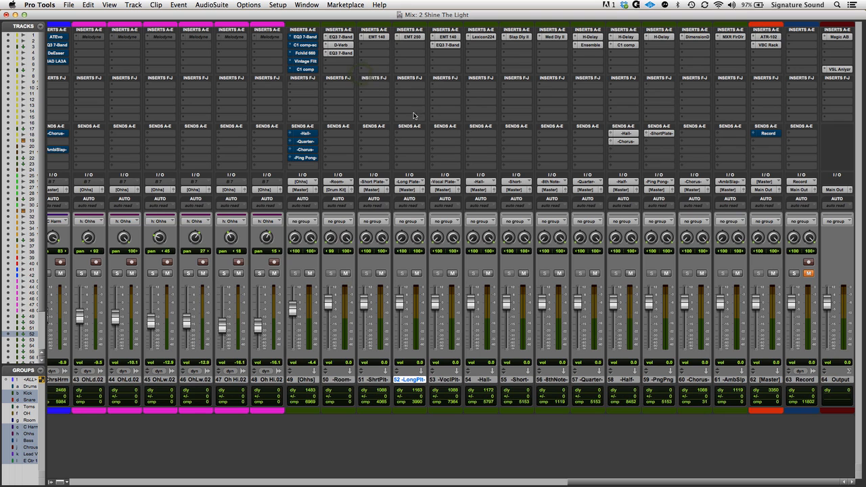
Inspect the EMT 140 reverb and the EQ3 7-Band curve on the -Vocal Plate- track
click(452, 379)
click(450, 37)
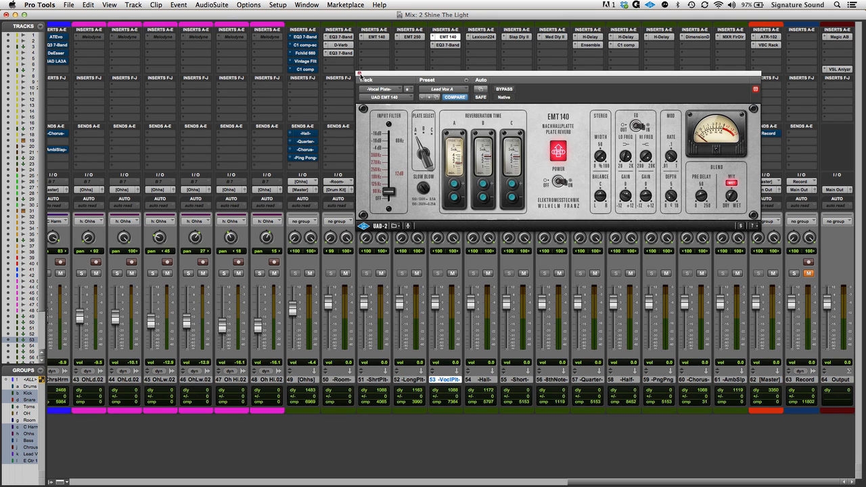
click(359, 73)
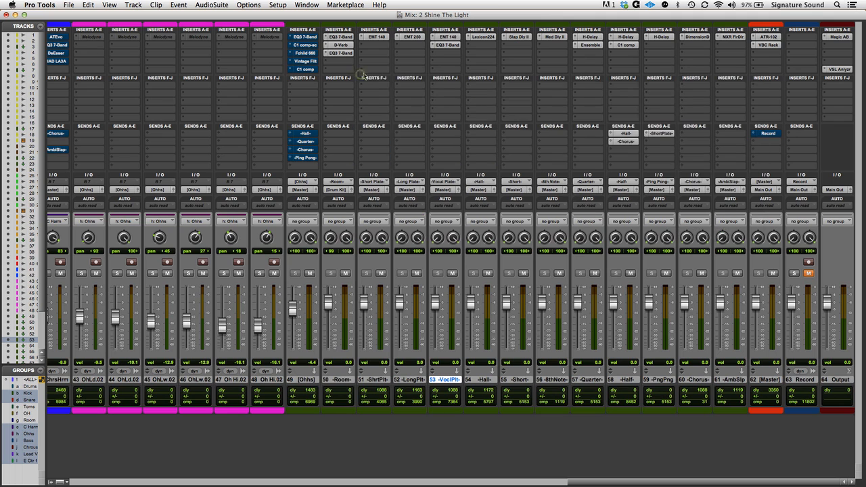
click(451, 44)
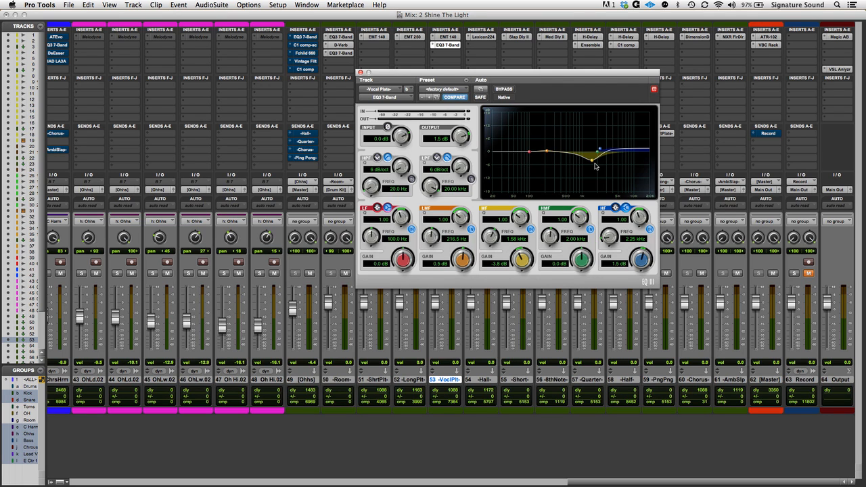
click(360, 73)
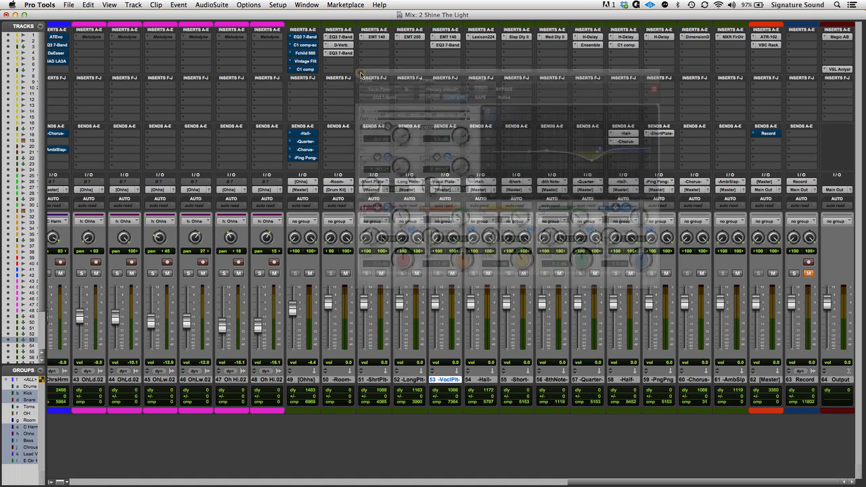
Inspect the Lexicon 224 reverb on the -Hall- track, moving its window clear of the neighbouring effects tracks
click(486, 36)
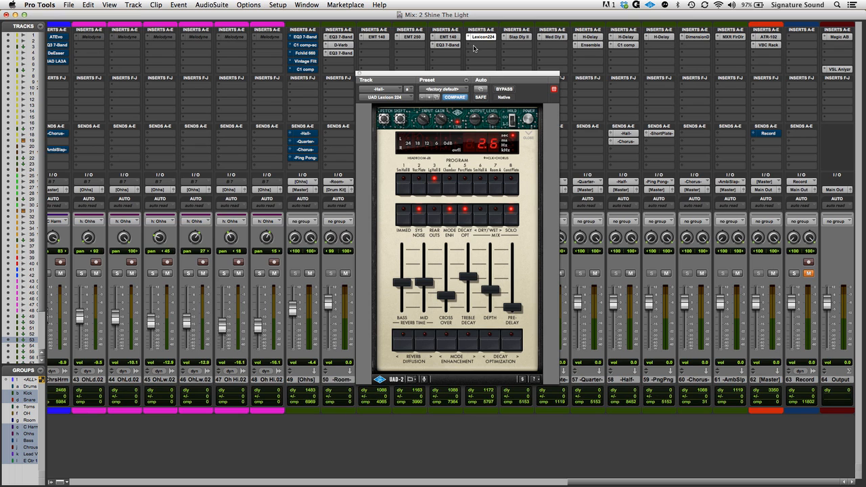
drag(494, 78, 580, 72)
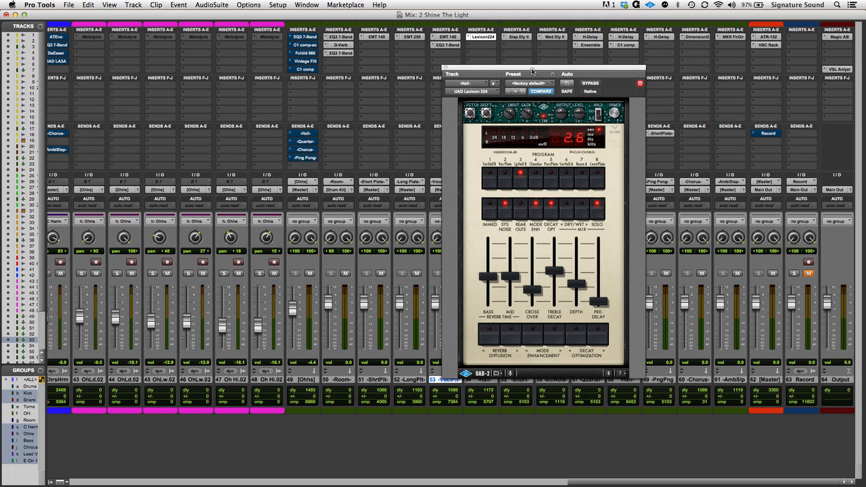
drag(532, 70, 583, 73)
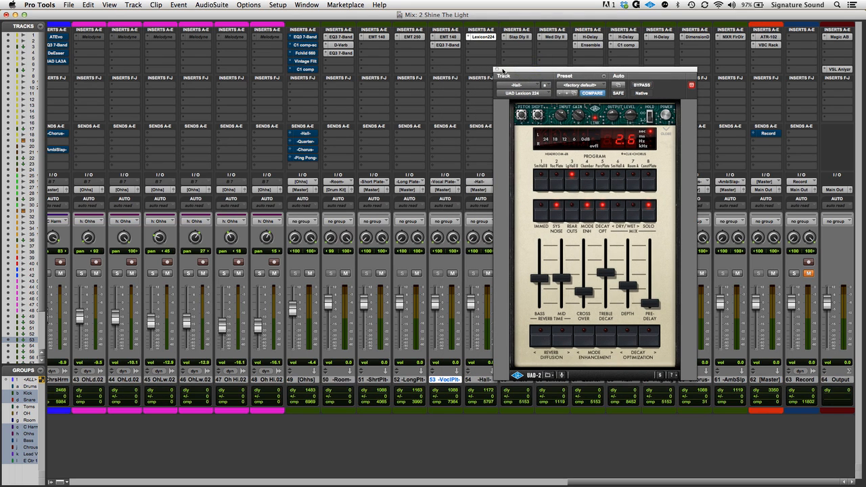
click(497, 69)
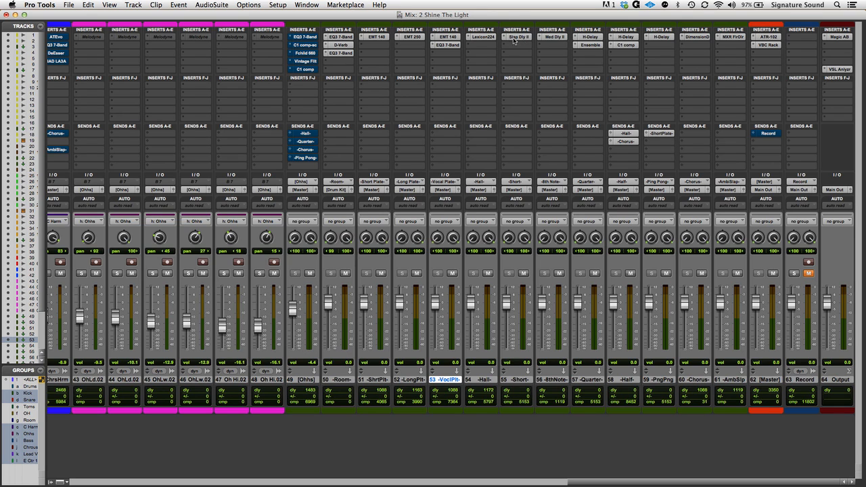
Inspect the Slap Delay II settings on the -Short- track, keeping the track's channel strip in view
click(519, 37)
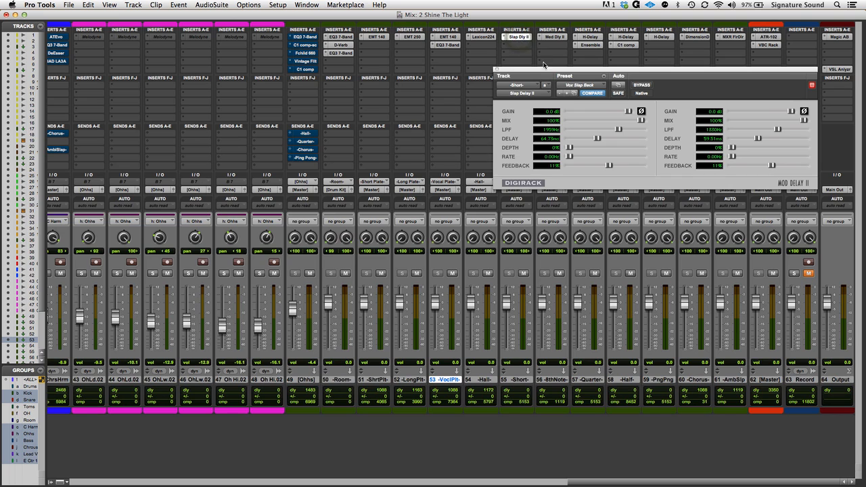
drag(543, 66, 498, 67)
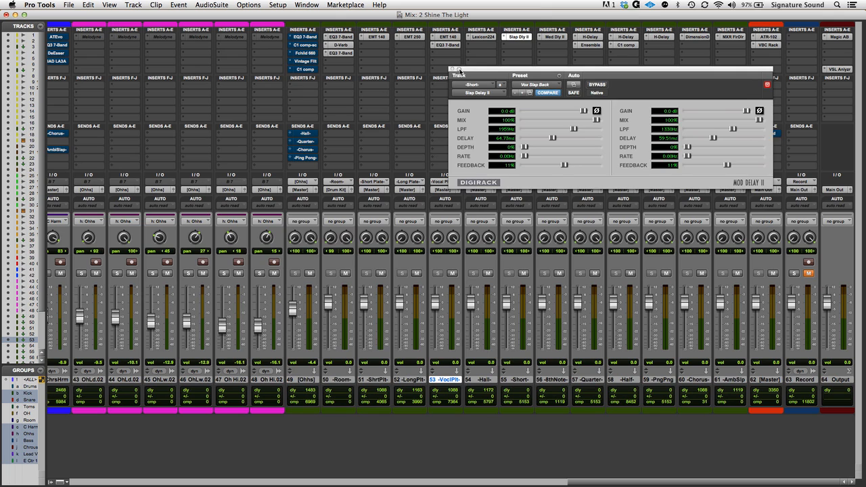
drag(458, 73, 470, 73)
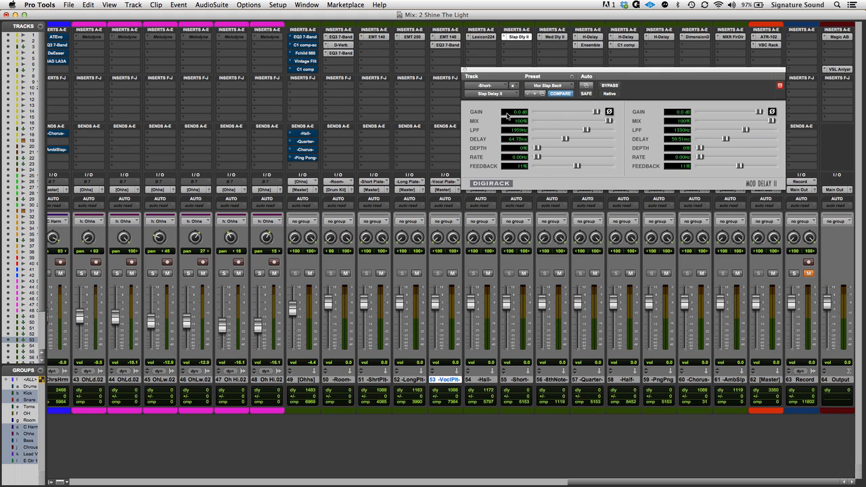
click(464, 70)
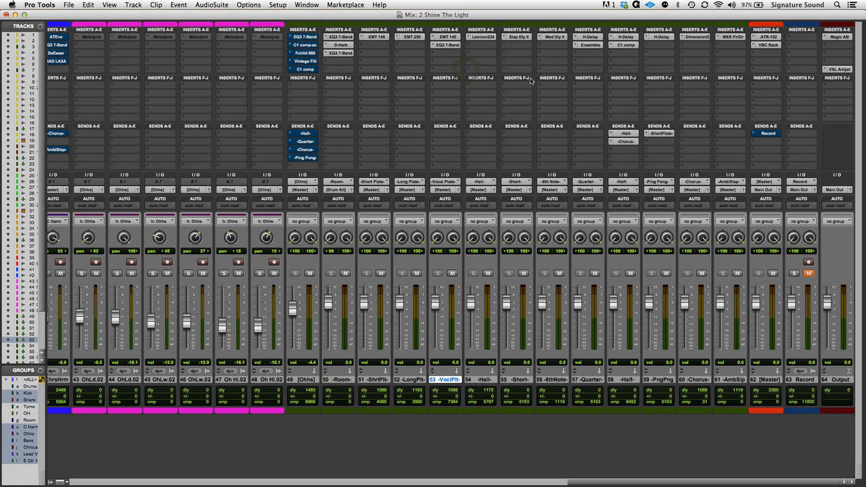
Inspect the Medium Delay II on the -8th Note- track, checking its note value, low-pass filter and feedback settings
click(554, 379)
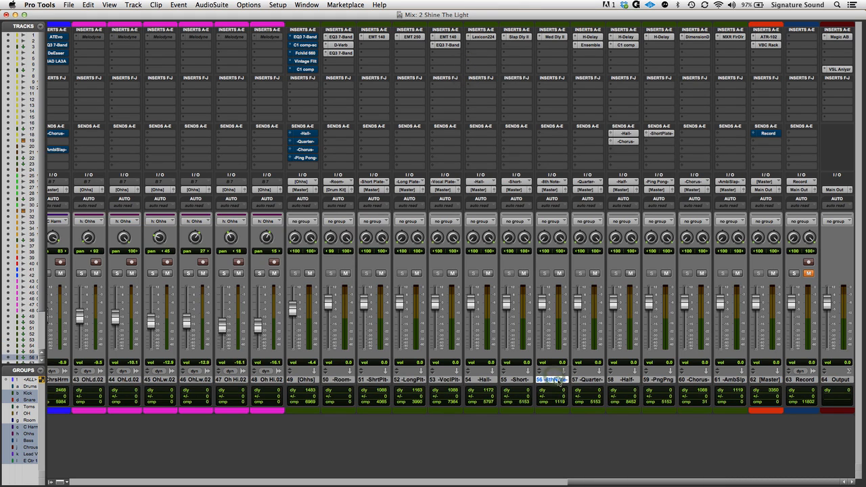
click(553, 37)
drag(560, 72, 500, 67)
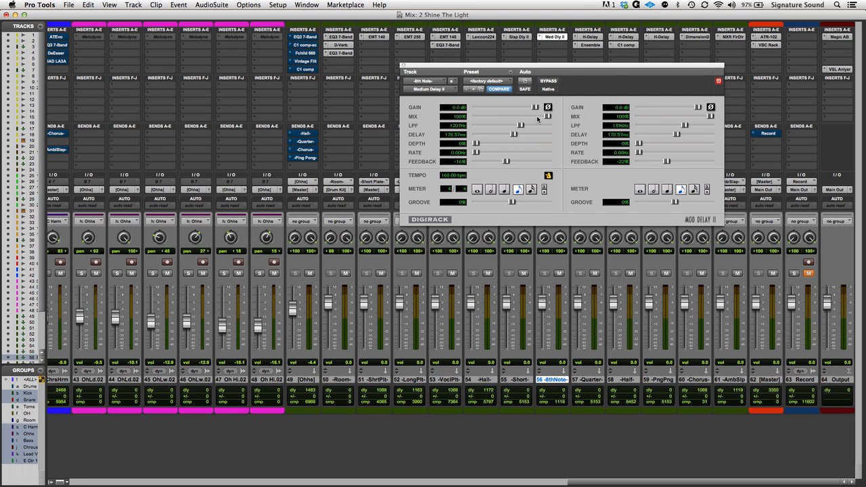
click(517, 190)
click(403, 65)
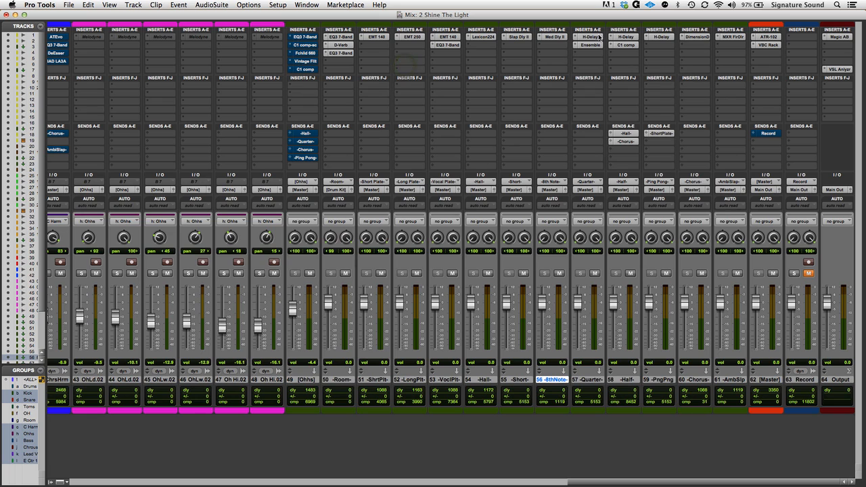
click(551, 39)
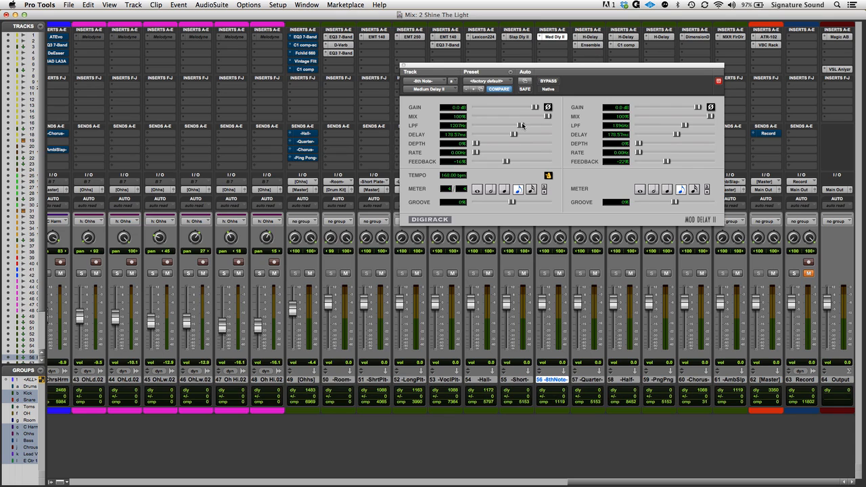
click(403, 66)
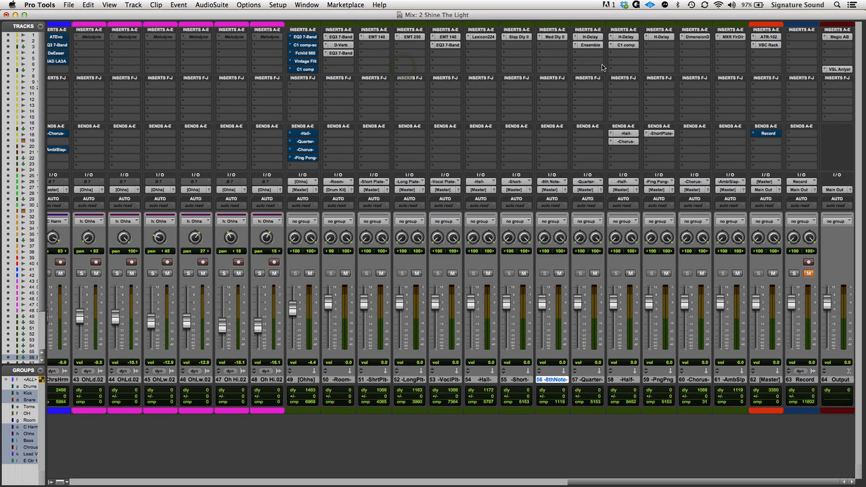
Inspect the H-Delay on the -Quarter- track, including its high-pass and low-pass filters and analog setting
click(588, 380)
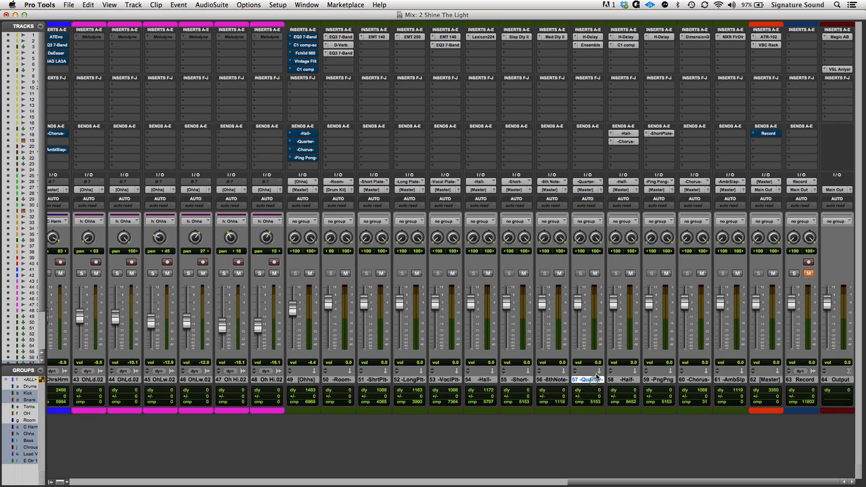
click(595, 39)
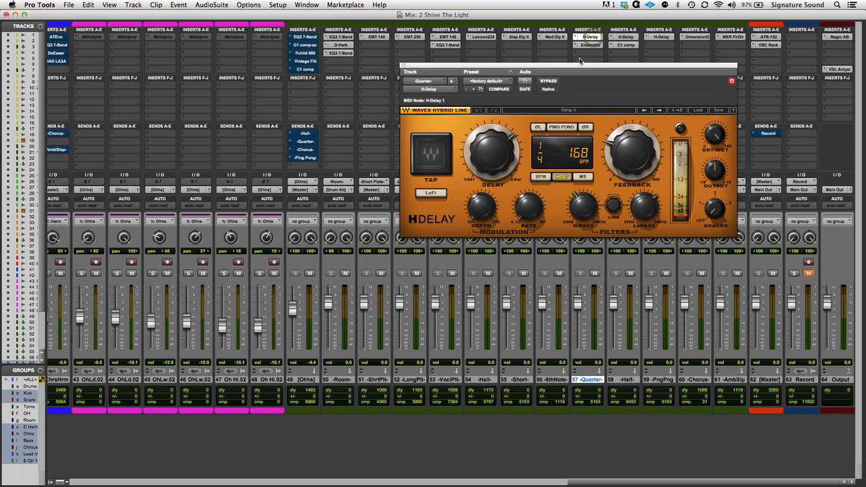
drag(579, 68, 549, 73)
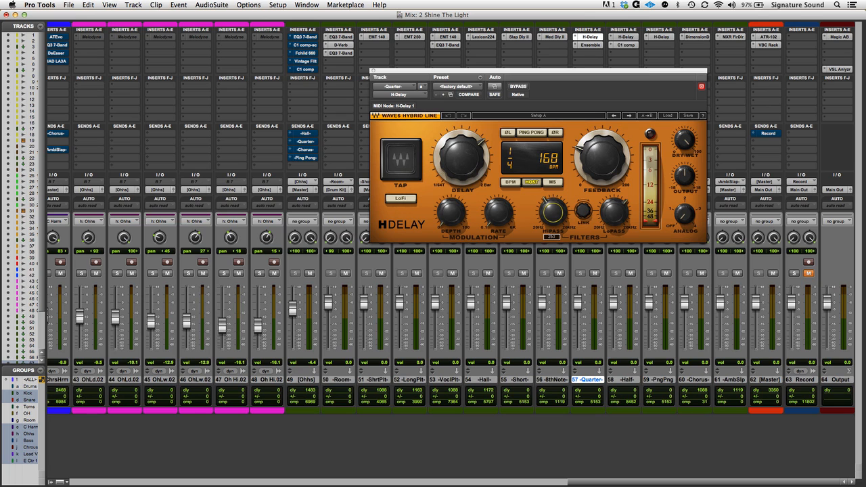
mouse_move(612, 210)
mouse_move(685, 215)
mouse_down()
mouse_move(684, 198)
mouse_move(696, 226)
mouse_up()
click(373, 71)
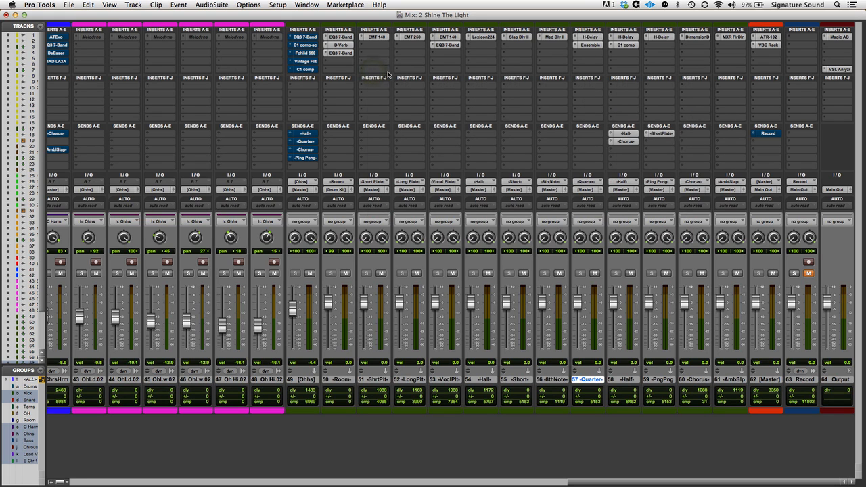
Inspect the AIR Ensemble modulation settings that follow the delay on the -Quarter- track
click(586, 45)
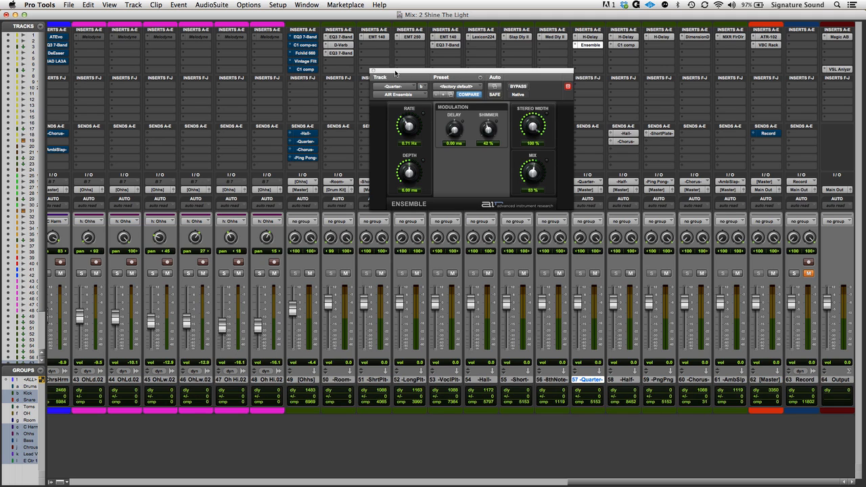
drag(414, 73, 405, 84)
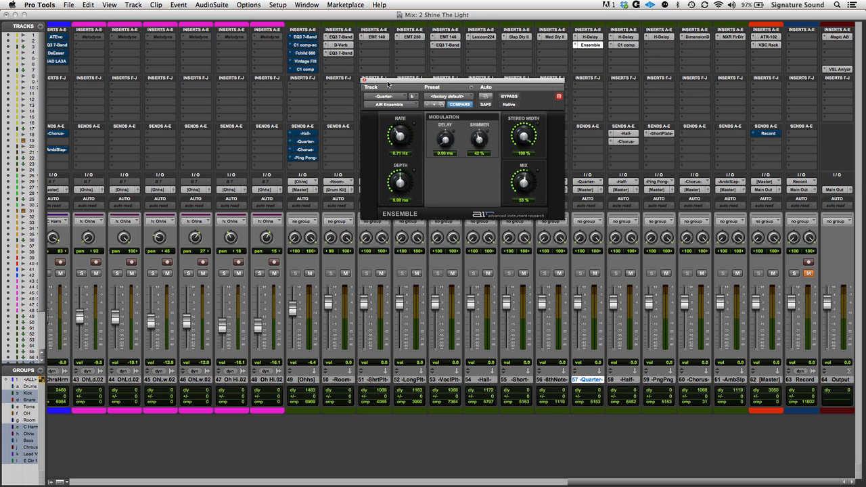
click(365, 81)
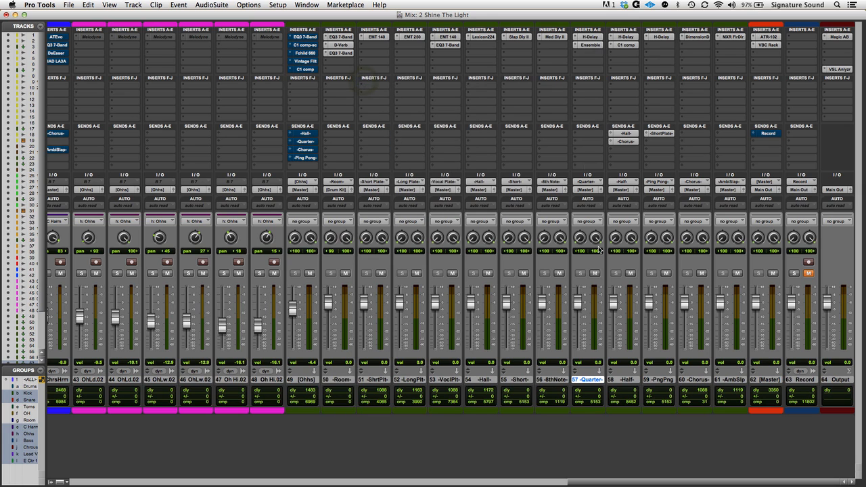
Inspect the H-Delay and the C1 compressor inserted on the -Half- track
click(629, 380)
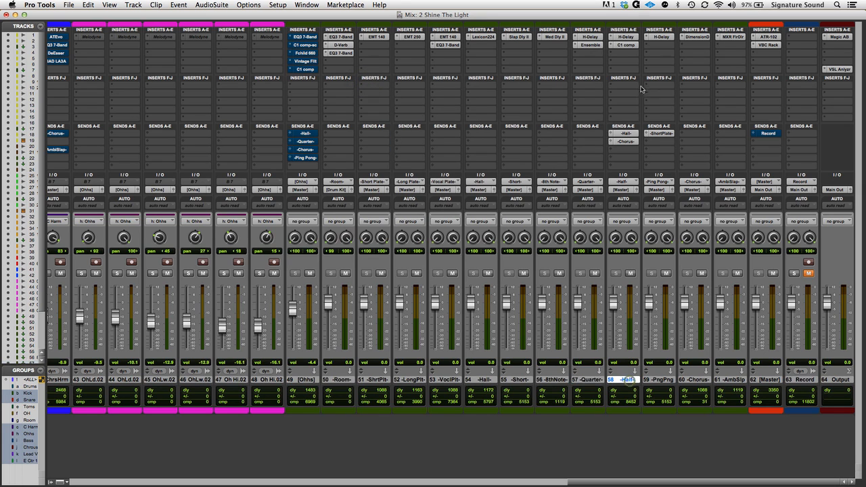
click(627, 37)
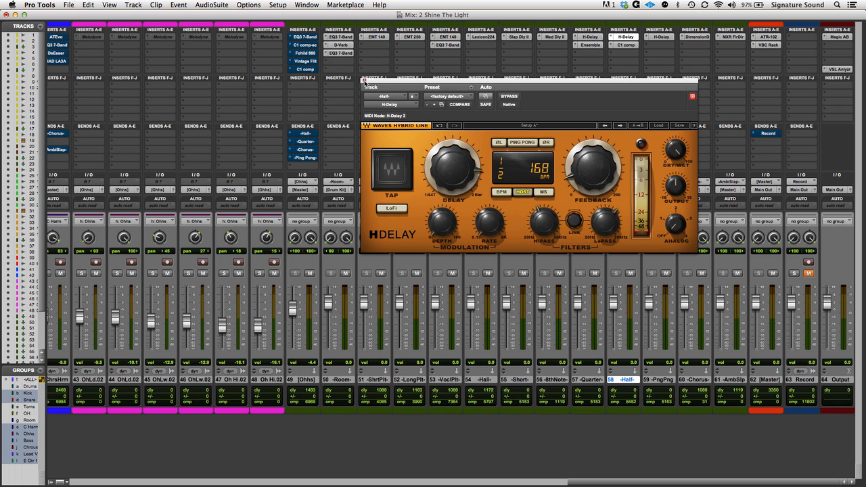
click(364, 81)
click(625, 44)
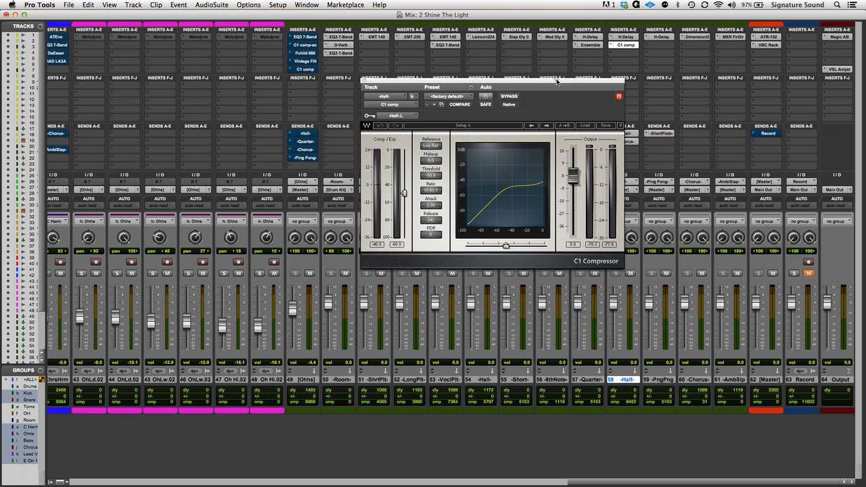
drag(556, 81, 546, 82)
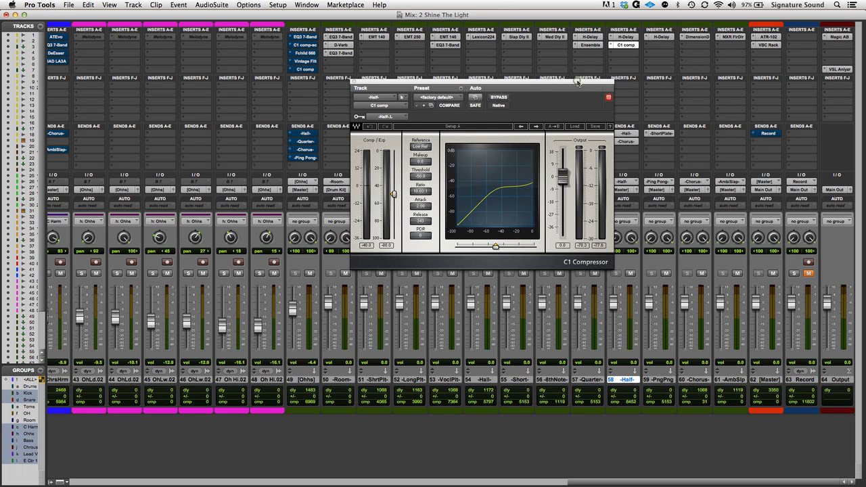
drag(577, 82, 574, 86)
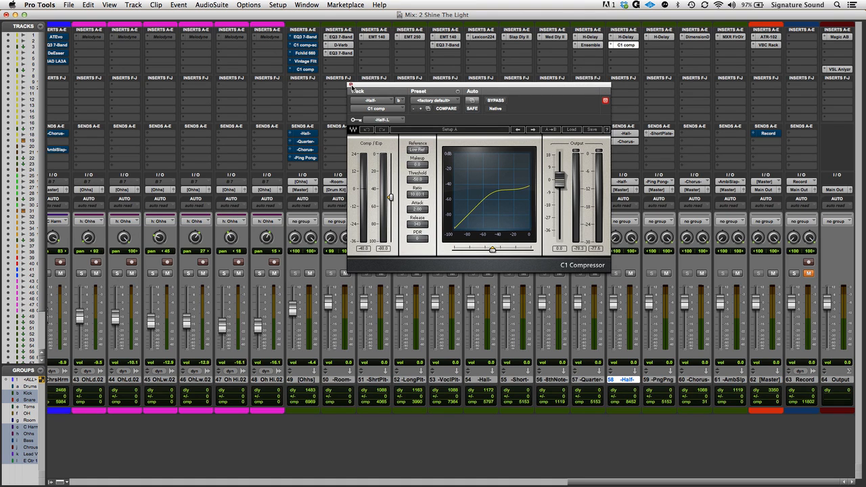
click(349, 85)
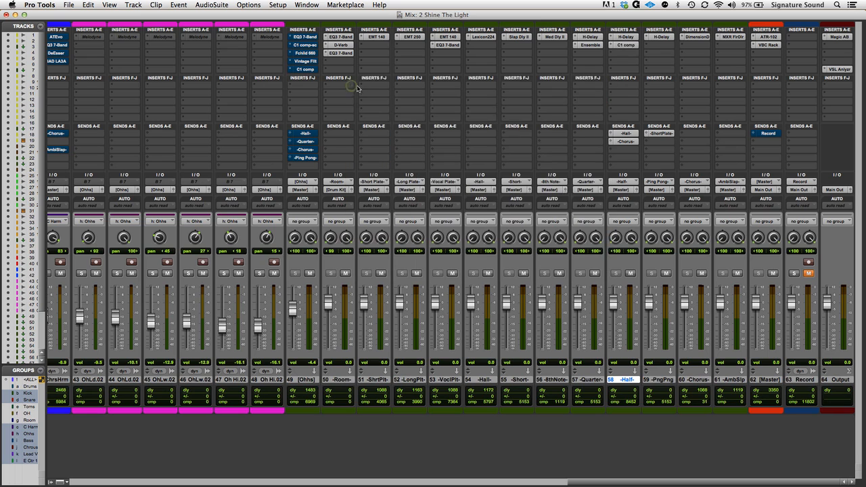
Check the -Half- track's send levels to the -Hall- and -Chorus- effects
click(627, 133)
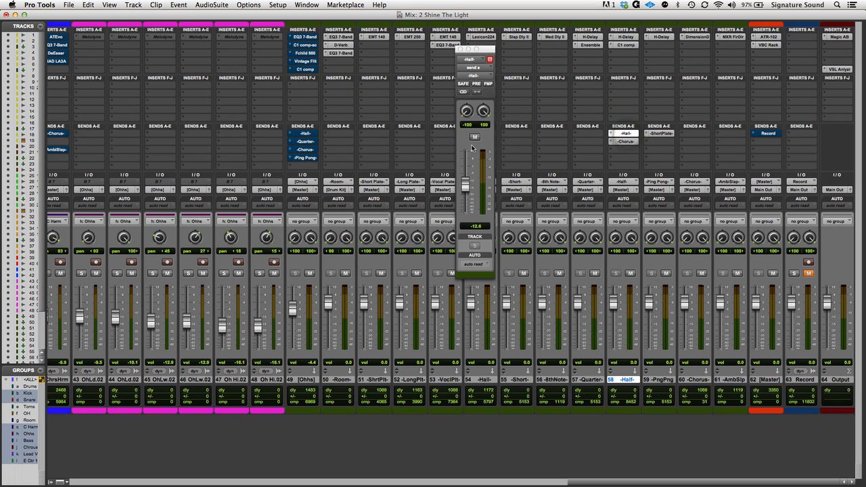
click(625, 141)
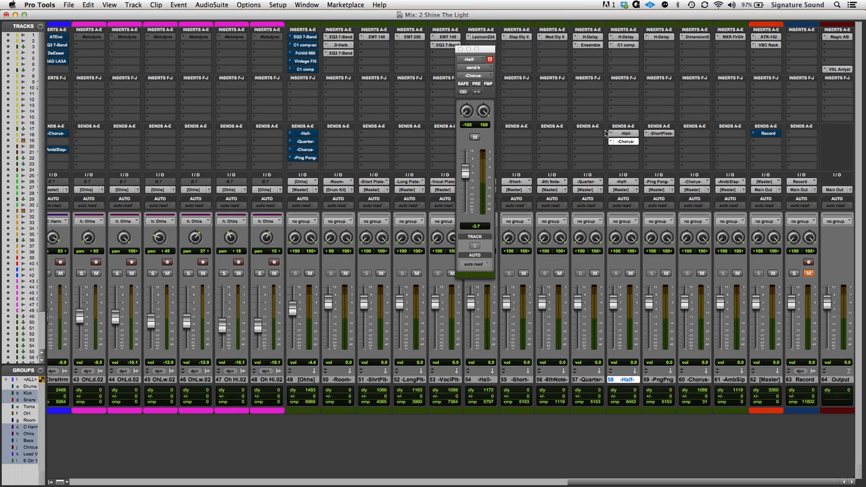
drag(486, 51, 481, 59)
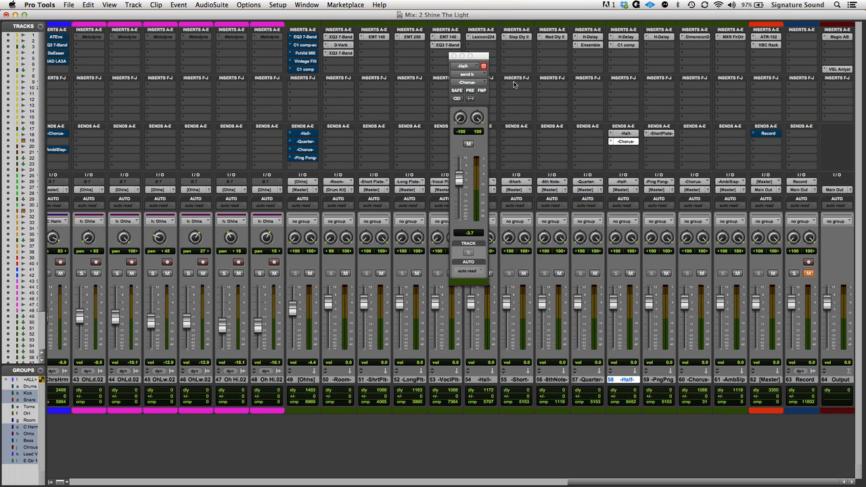
click(454, 57)
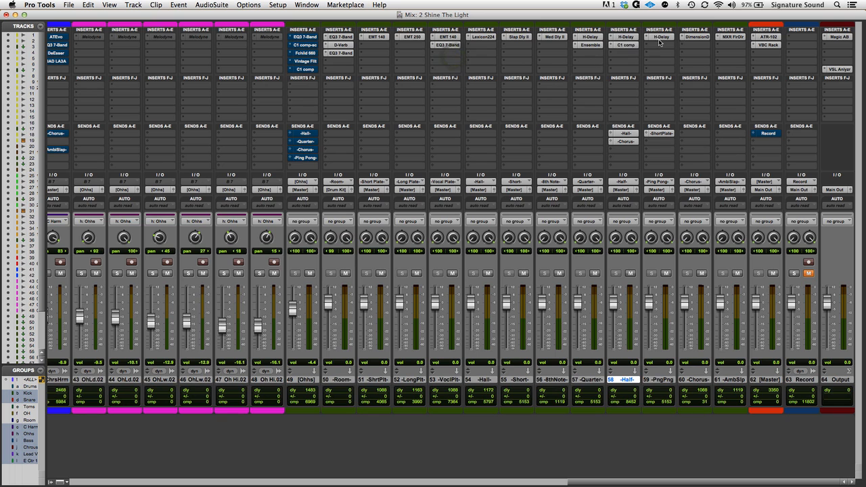
Inspect the H-Delay on the -Ping Pong- track, covering its delay time, ping-pong mode and filters
click(661, 380)
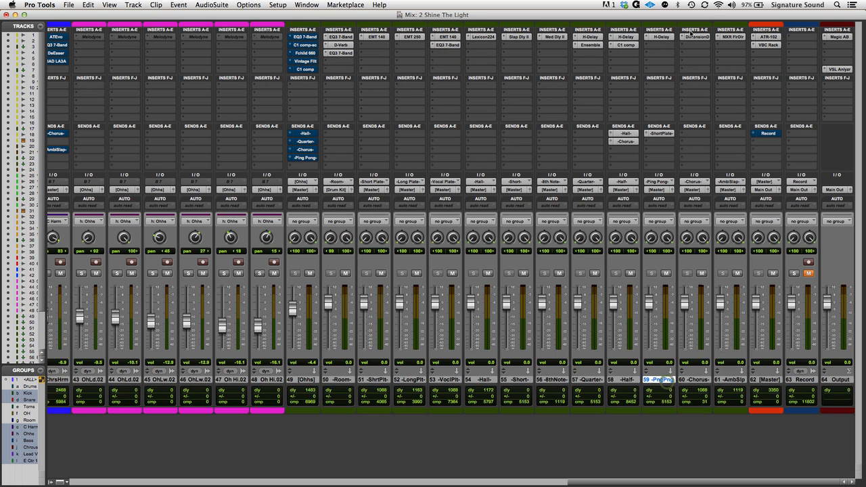
click(661, 37)
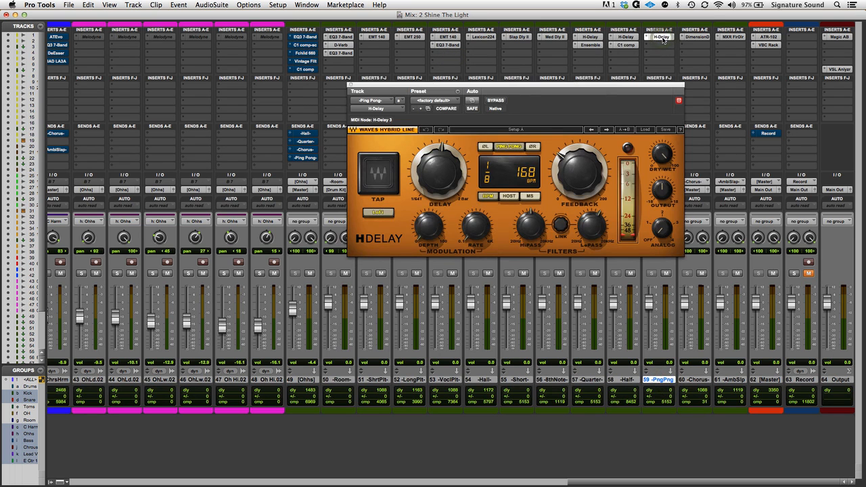
drag(628, 82, 543, 81)
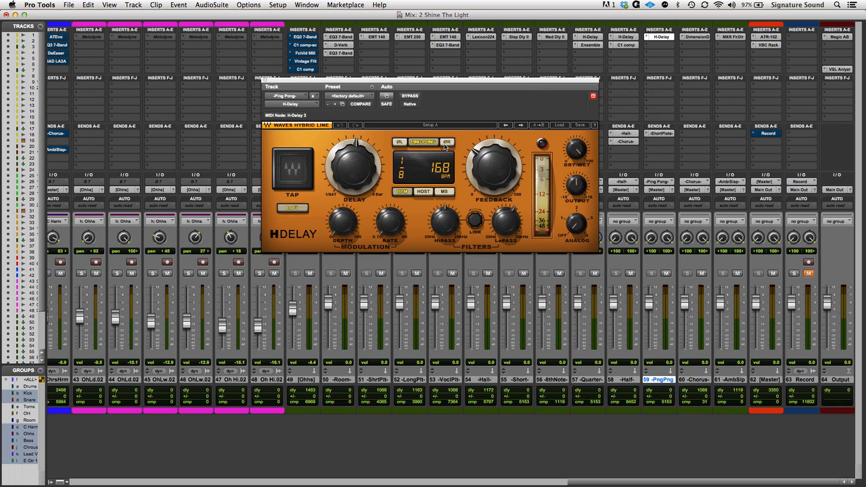
drag(426, 82, 439, 85)
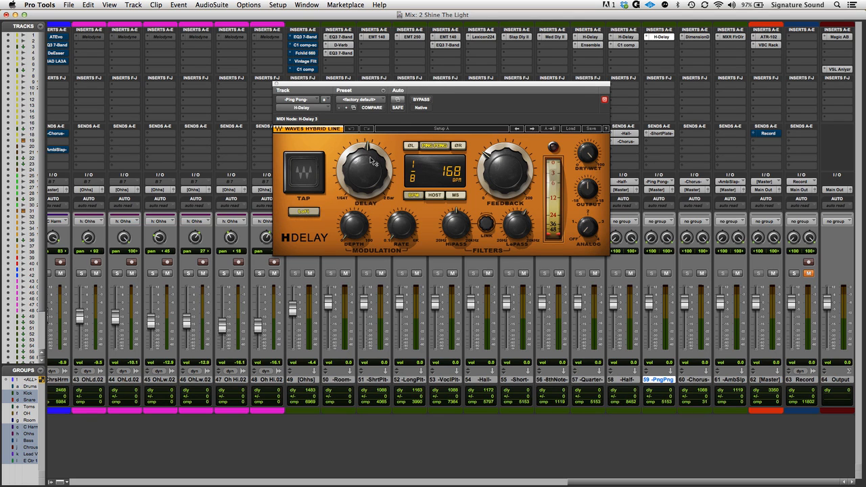
mouse_move(367, 153)
mouse_down()
mouse_move(367, 145)
mouse_move(367, 171)
mouse_up()
click(435, 146)
click(435, 147)
mouse_move(510, 224)
click(275, 83)
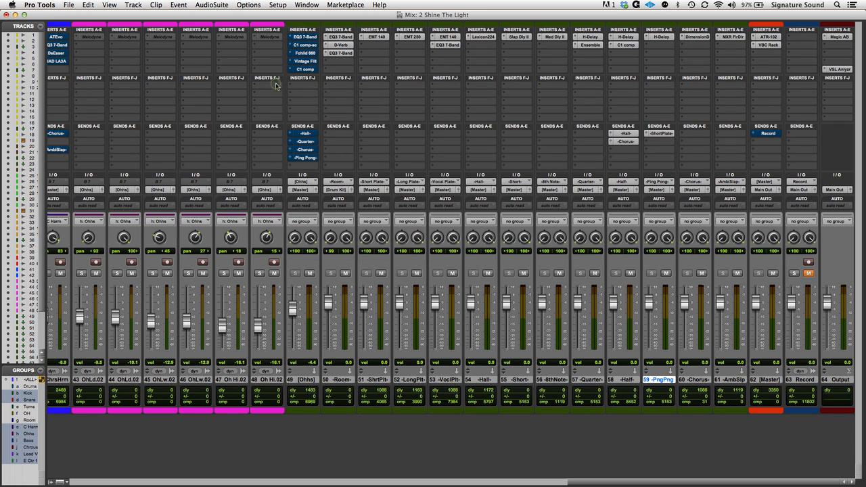
Inspect the Roland Dimension D on the -Chorus- track and the MXR Flanger/Doubler on the -AmbiSlap- track
click(694, 380)
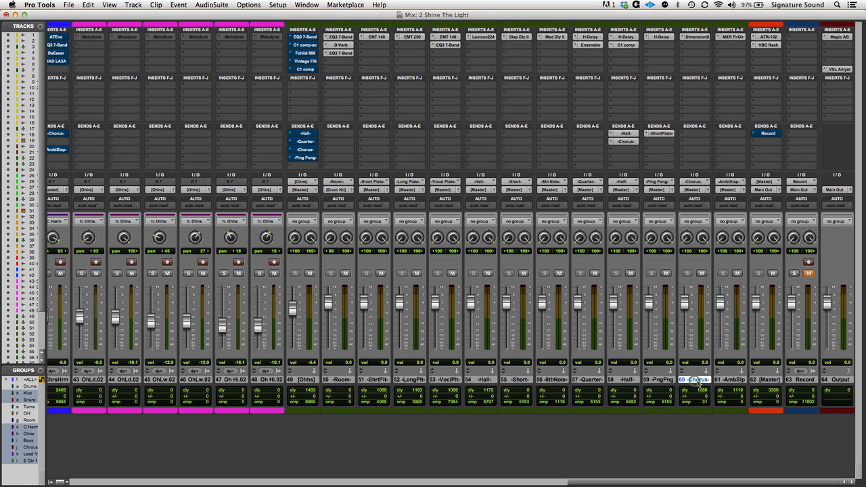
click(697, 37)
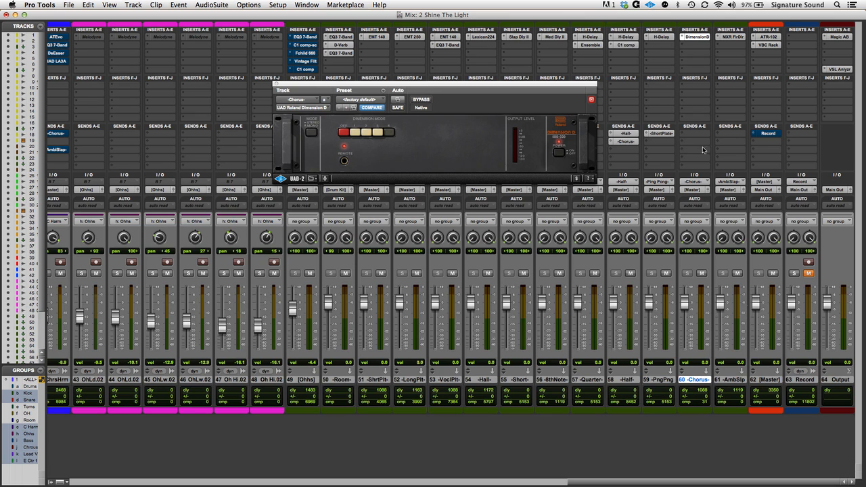
click(696, 37)
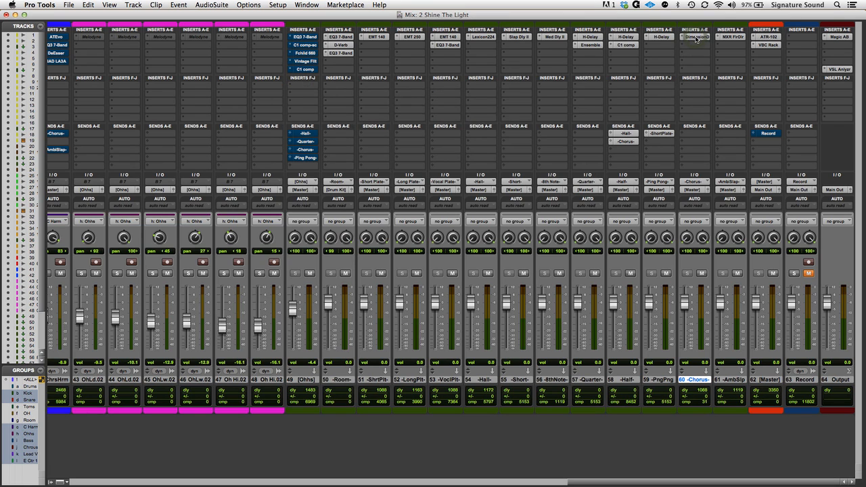
click(740, 38)
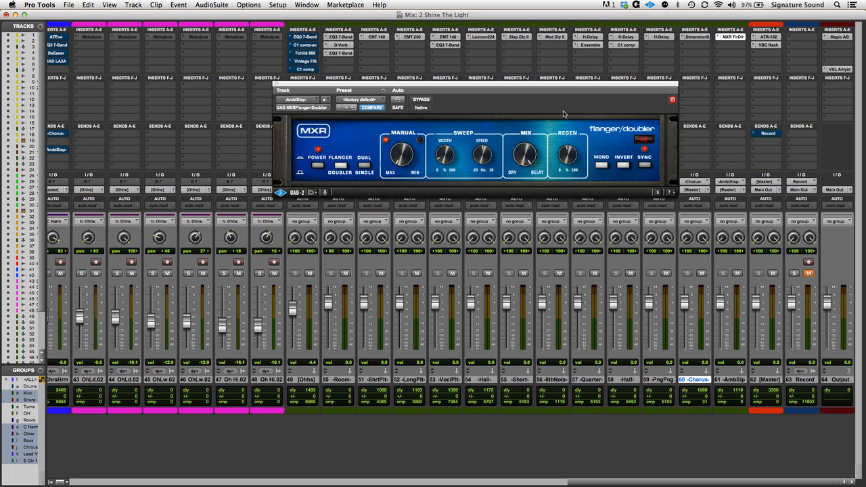
click(276, 84)
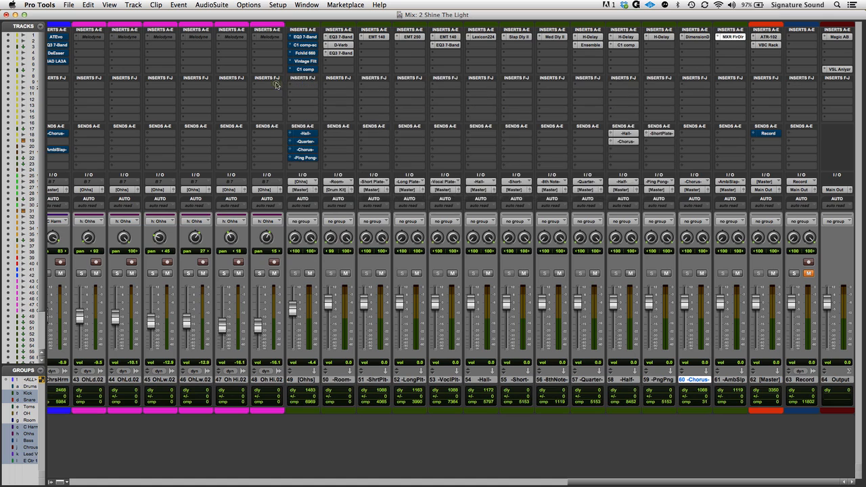